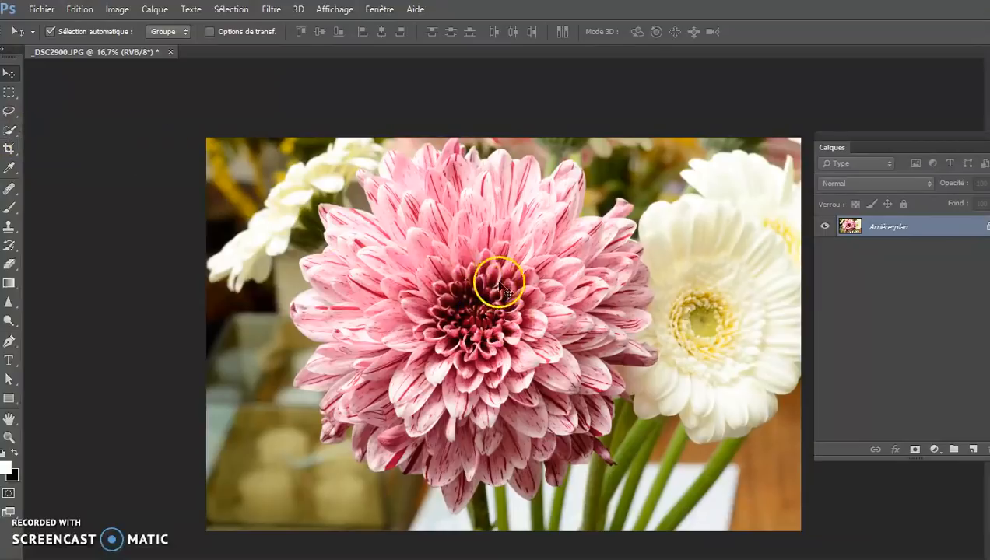
Select the pink flower's dark center and upper petals using the Quick Selection tool with a 36 px brush.
{"action": "left_click", "coordinate": [11, 133]}
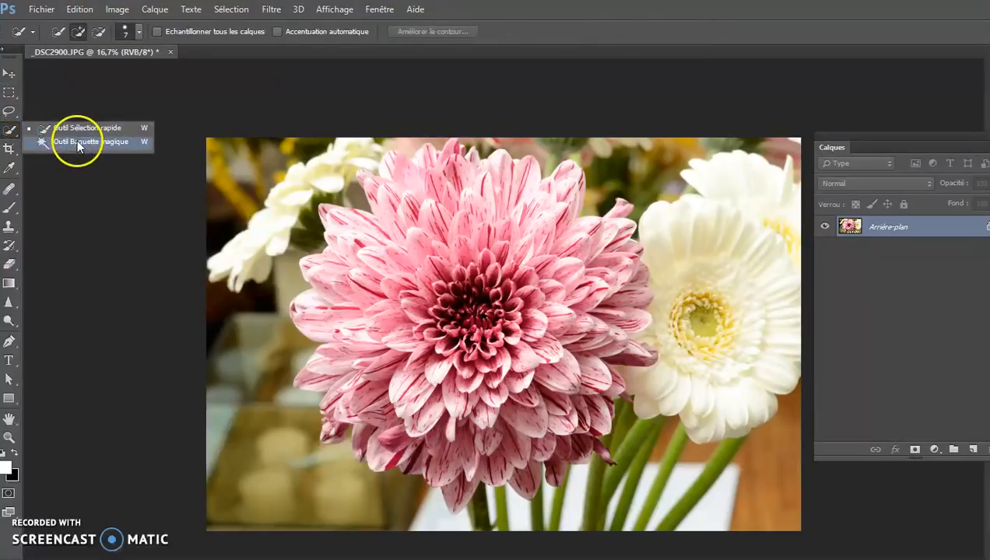
{"action": "left_click", "coordinate": [72, 128]}
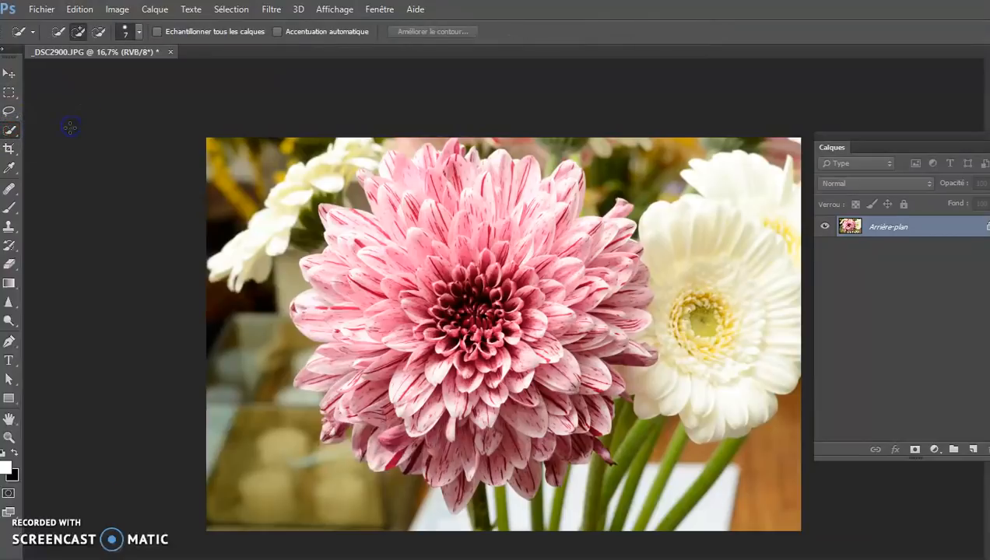
{"action": "left_click", "coordinate": [137, 32]}
{"action": "left_click", "coordinate": [85, 73]}
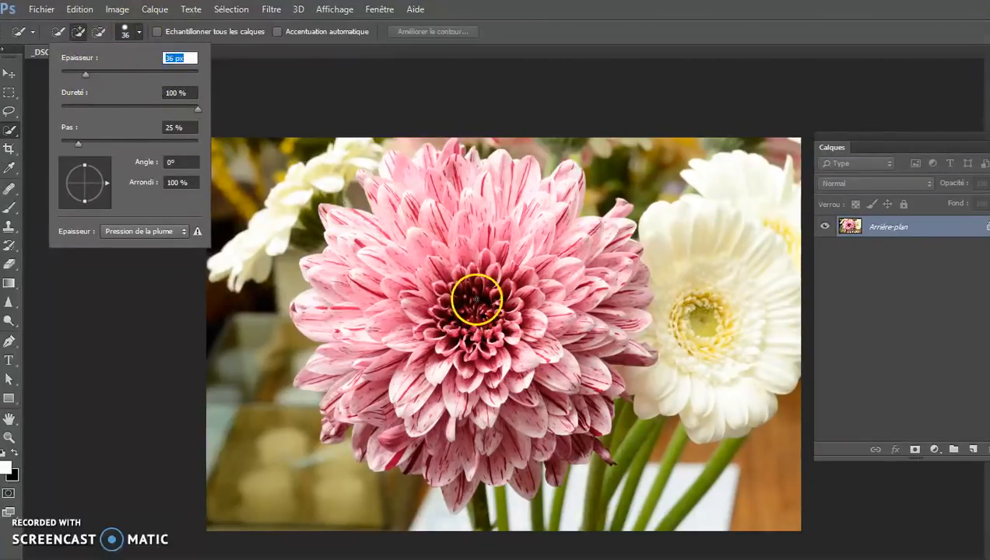
{"action": "left_click", "coordinate": [473, 309]}
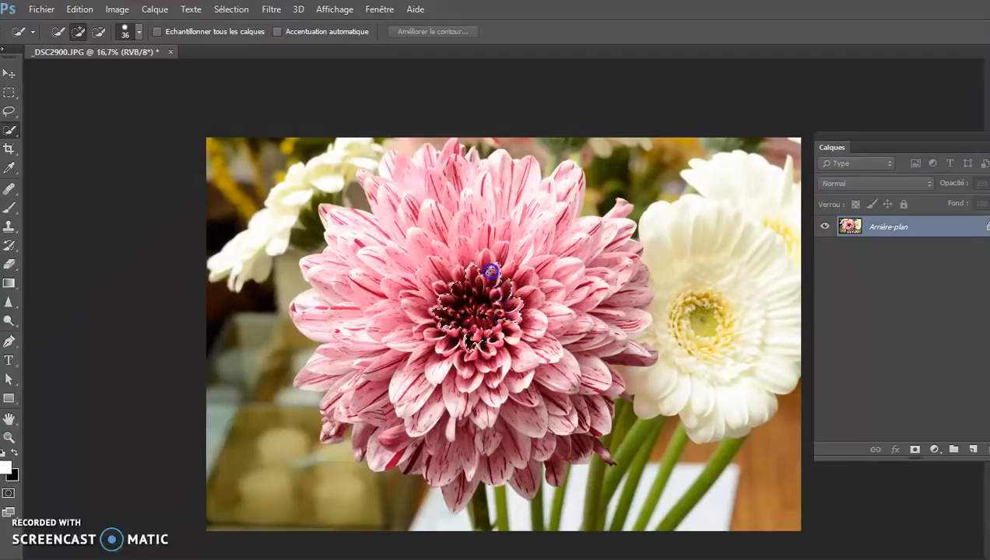
{"action": "mouse_move", "coordinate": [458, 256]}
{"action": "left_mouse_down"}
{"action": "mouse_move", "coordinate": [437, 260]}
{"action": "mouse_move", "coordinate": [421, 290]}
{"action": "mouse_move", "coordinate": [445, 358]}
{"action": "mouse_move", "coordinate": [505, 368]}
{"action": "mouse_move", "coordinate": [542, 357]}
{"action": "mouse_move", "coordinate": [532, 285]}
{"action": "mouse_move", "coordinate": [500, 238]}
{"action": "mouse_move", "coordinate": [442, 231]}
{"action": "mouse_move", "coordinate": [395, 262]}
{"action": "mouse_move", "coordinate": [382, 318]}
{"action": "mouse_move", "coordinate": [408, 380]}
{"action": "mouse_move", "coordinate": [484, 402]}
{"action": "mouse_move", "coordinate": [548, 379]}
{"action": "mouse_move", "coordinate": [556, 314]}
{"action": "mouse_move", "coordinate": [532, 242]}
{"action": "mouse_move", "coordinate": [498, 217]}
{"action": "left_mouse_up"}
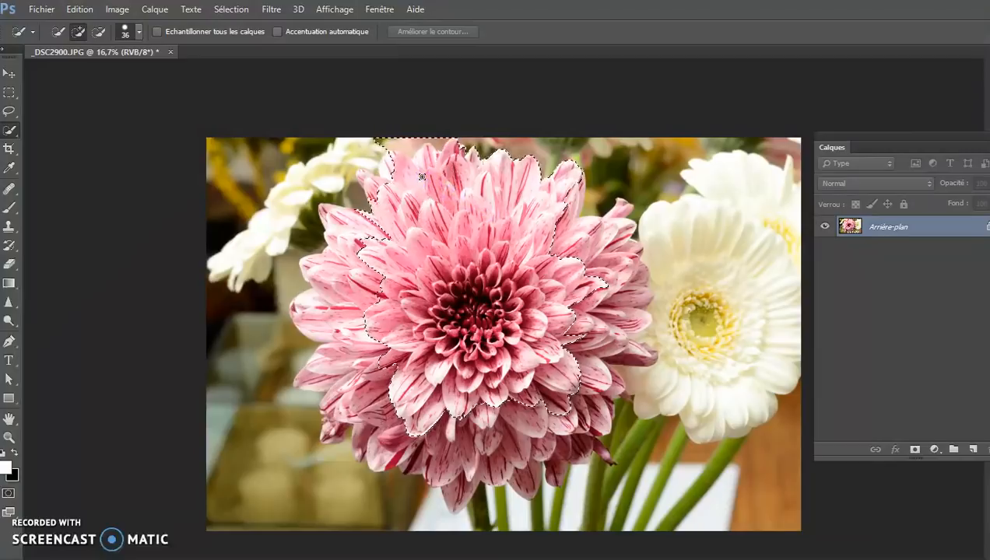
{"action": "left_click_drag", "start_coordinate": [421, 177], "coordinate": [395, 140]}
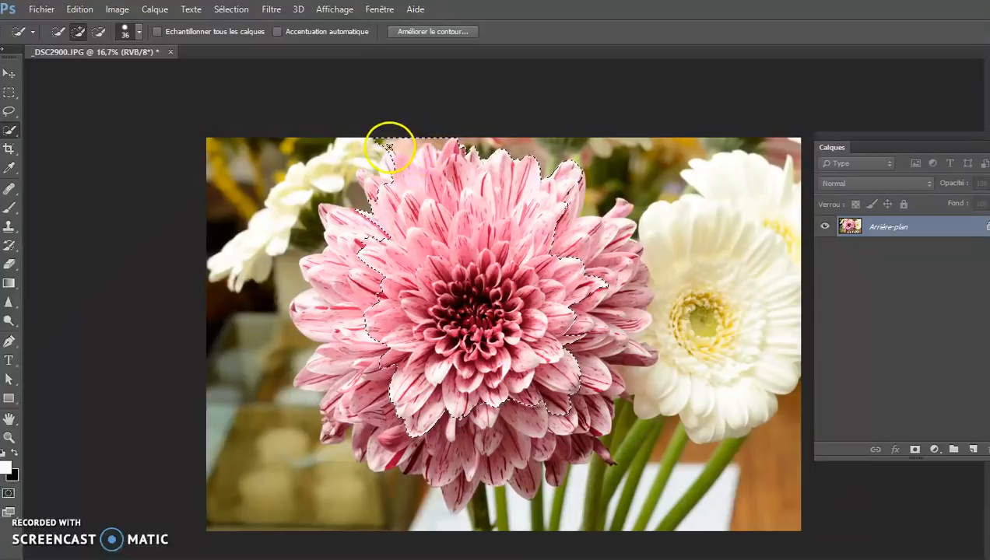
Extend the selection over the remaining outer petals of the pink flower with an 18 px brush.
{"action": "left_click", "coordinate": [136, 32]}
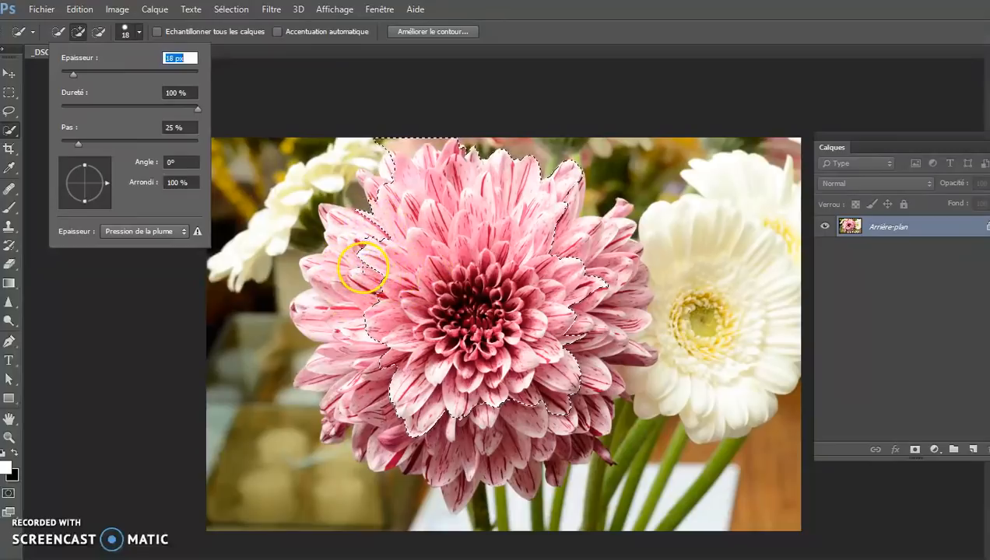
{"action": "left_click", "coordinate": [370, 242]}
{"action": "left_click_drag", "start_coordinate": [353, 290], "coordinate": [344, 312]}
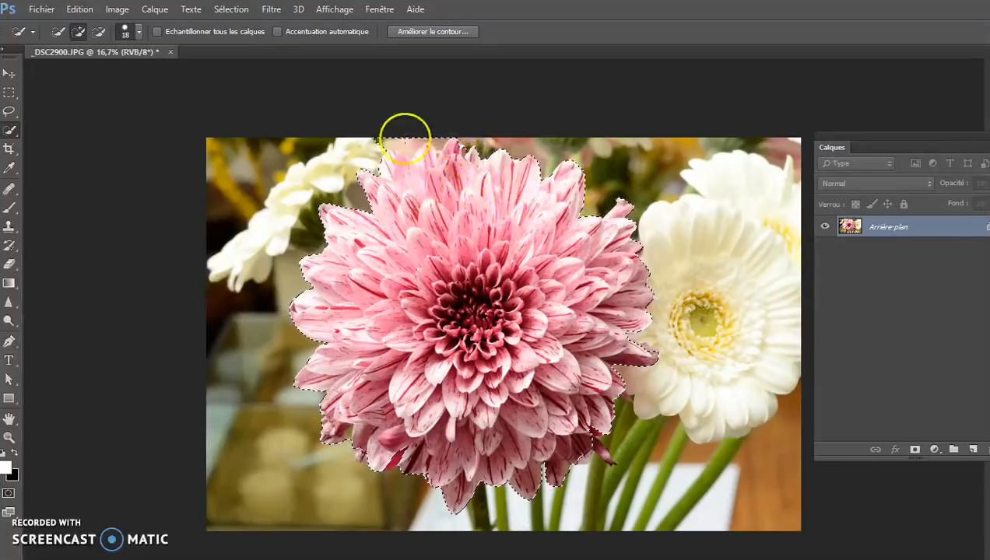
Subtract the strip of background above the topmost petals from the flower selection.
{"action": "left_click_drag", "start_coordinate": [402, 168], "coordinate": [452, 137]}
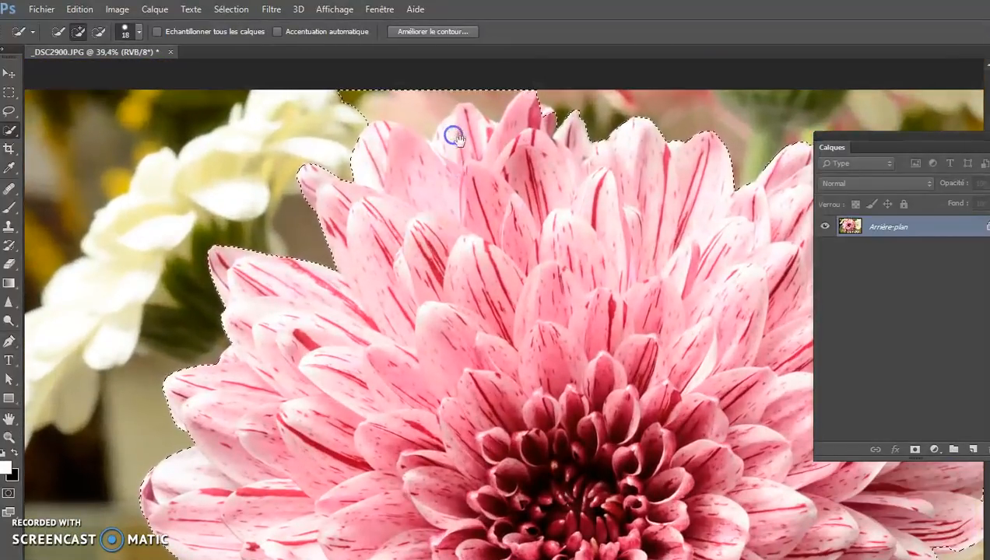
{"action": "left_click_drag", "start_coordinate": [446, 183], "coordinate": [406, 295]}
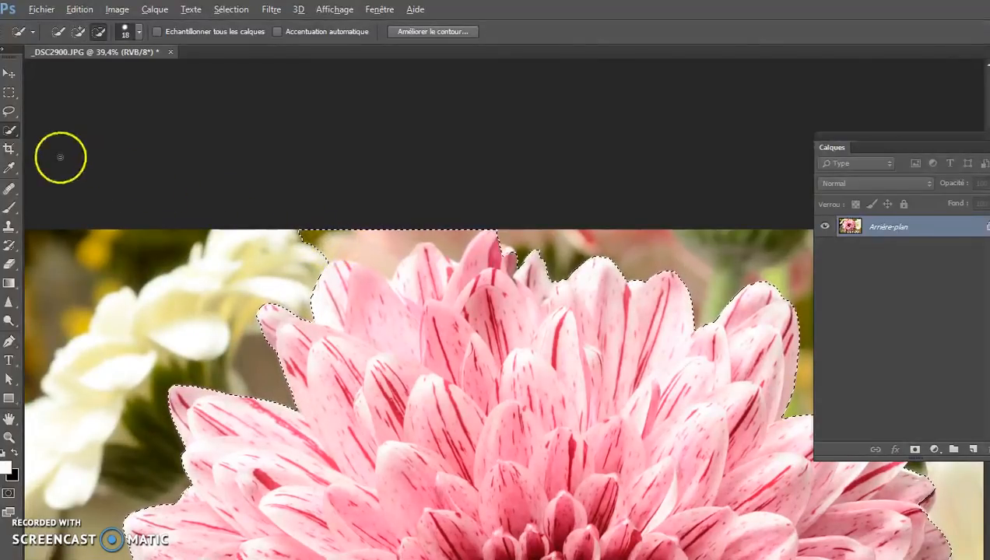
{"action": "left_click_drag", "start_coordinate": [315, 236], "coordinate": [358, 241]}
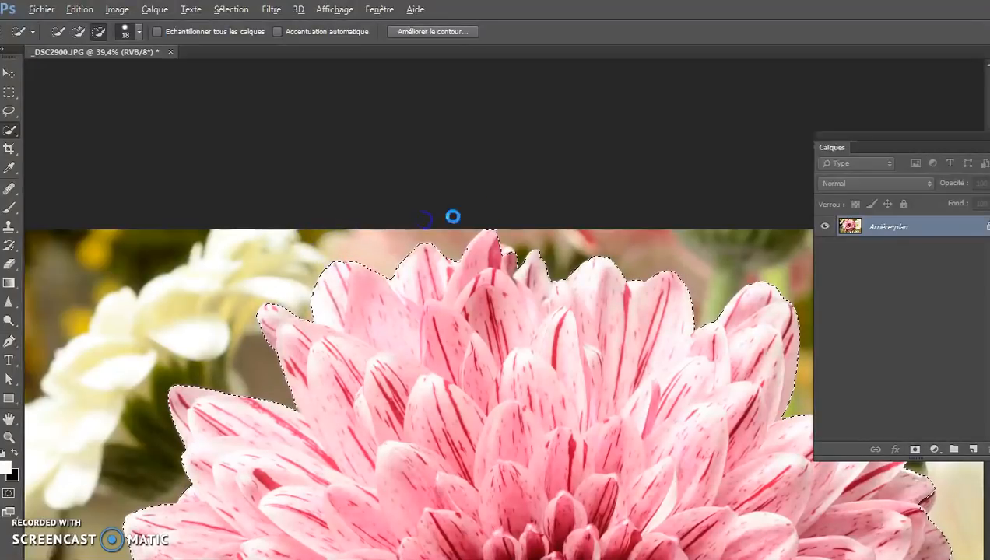
Add the missed petal tips next to the white flower to the pink flower selection.
{"action": "left_click_drag", "start_coordinate": [713, 411], "coordinate": [459, 280]}
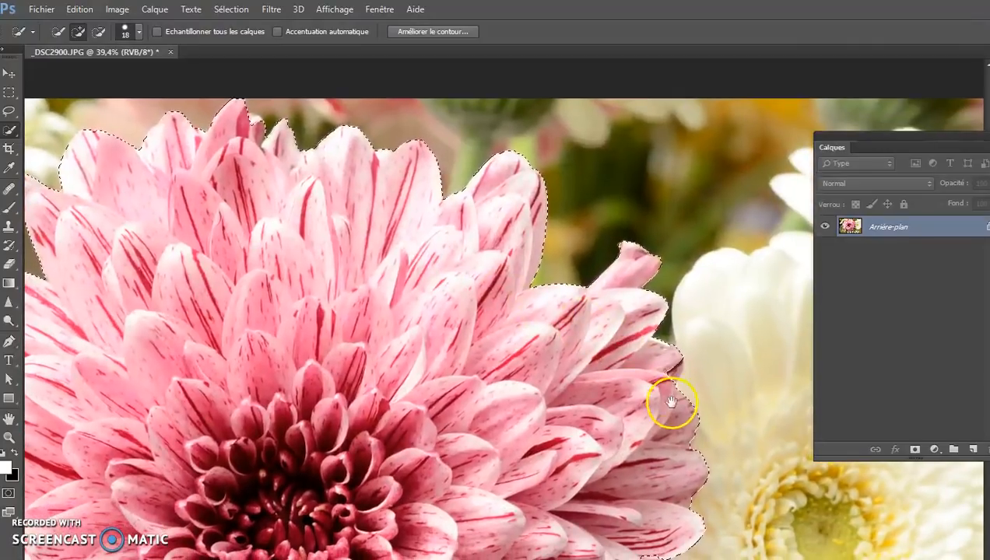
{"action": "left_click_drag", "start_coordinate": [662, 475], "coordinate": [596, 315]}
{"action": "left_click_drag", "start_coordinate": [571, 377], "coordinate": [576, 366]}
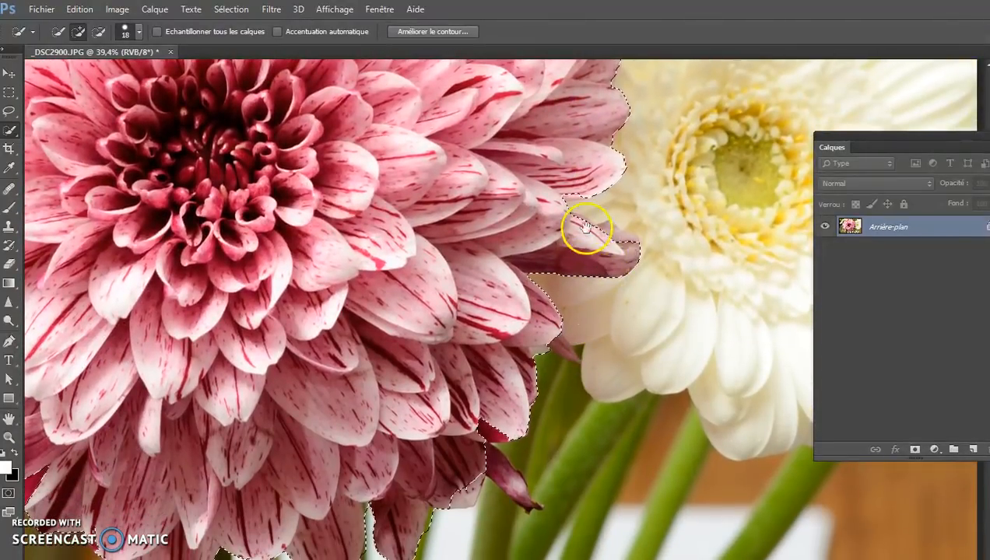
{"action": "left_click", "coordinate": [611, 233]}
{"action": "left_click_drag", "start_coordinate": [610, 233], "coordinate": [614, 240]}
{"action": "left_click_drag", "start_coordinate": [625, 242], "coordinate": [615, 235]}
{"action": "left_click_drag", "start_coordinate": [567, 193], "coordinate": [564, 194]}
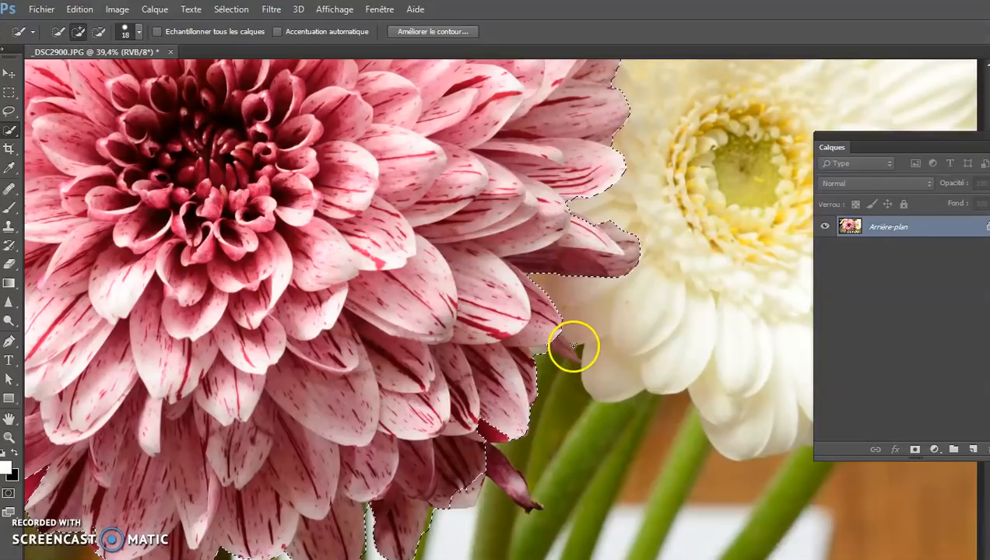
{"action": "left_click", "coordinate": [461, 498]}
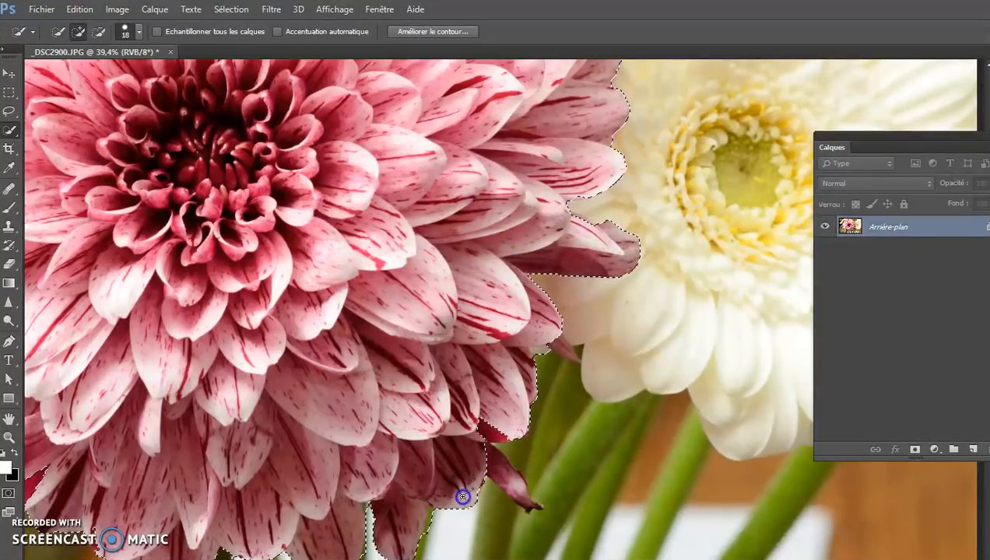
Correct the selection at the flower's lower-left petals, adding the missing petal tip and excluding the background gap beside it.
{"action": "left_click_drag", "start_coordinate": [285, 489], "coordinate": [382, 354]}
{"action": "left_click", "coordinate": [211, 401]}
{"action": "left_click_drag", "start_coordinate": [154, 342], "coordinate": [128, 348]}
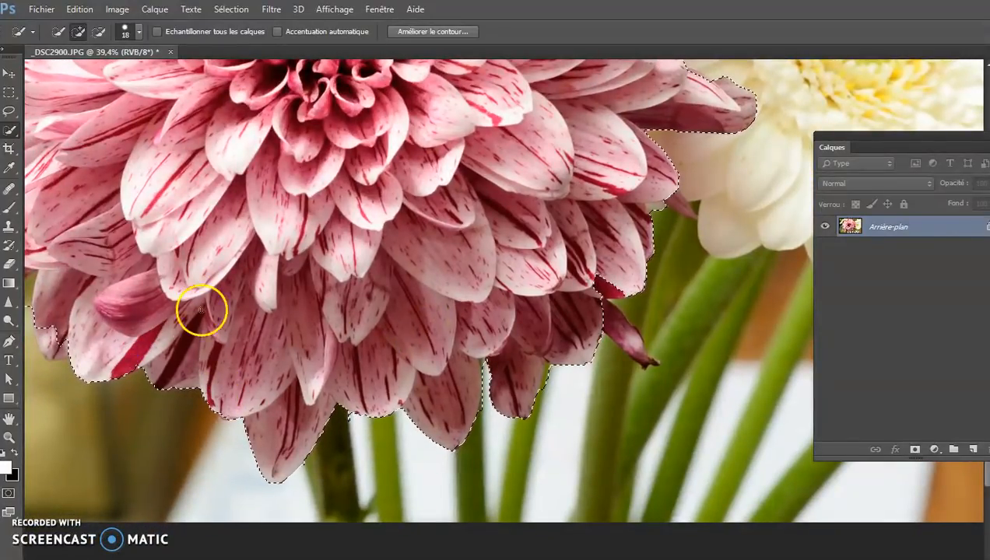
{"action": "left_click", "coordinate": [446, 253]}
{"action": "left_click_drag", "start_coordinate": [219, 181], "coordinate": [340, 239]}
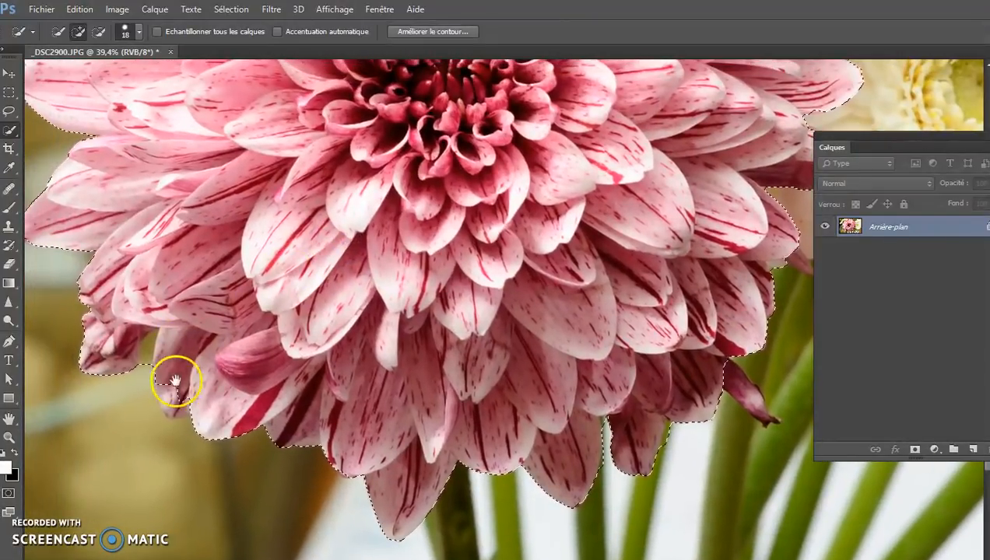
{"action": "mouse_move", "coordinate": [176, 378]}
{"action": "left_mouse_down"}
{"action": "mouse_move", "coordinate": [174, 411]}
{"action": "mouse_move", "coordinate": [185, 415]}
{"action": "mouse_move", "coordinate": [186, 404]}
{"action": "left_mouse_up"}
{"action": "mouse_move", "coordinate": [143, 341]}
{"action": "left_mouse_down"}
{"action": "mouse_move", "coordinate": [144, 375]}
{"action": "mouse_move", "coordinate": [152, 357]}
{"action": "left_mouse_up"}
{"action": "key", "text": "space"}
{"action": "left_click_drag", "start_coordinate": [181, 203], "coordinate": [252, 315]}
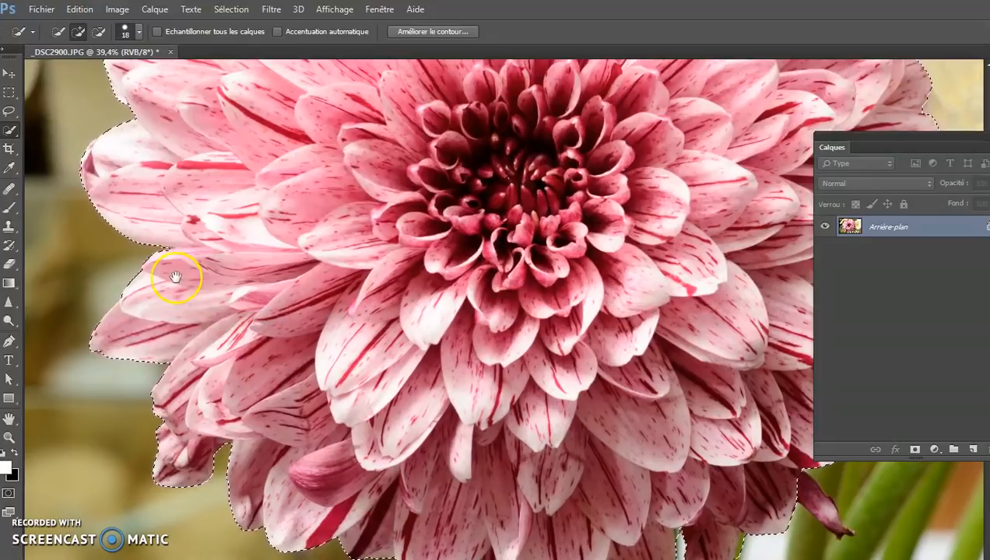
{"action": "key", "text": "ctrl+0"}
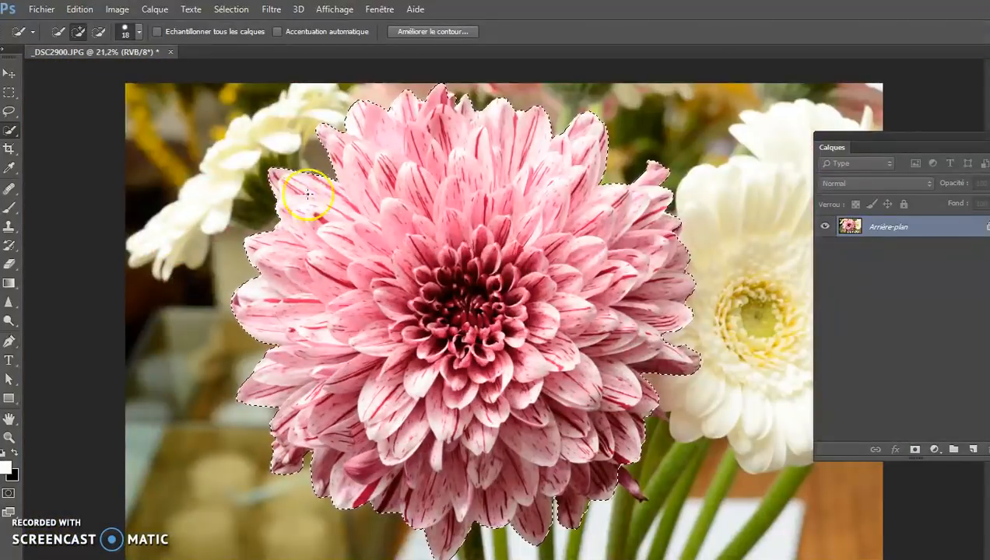
Start refining the selection edge and shift the contour (Décalage du contour) to -51 %.
{"action": "left_click", "coordinate": [444, 34]}
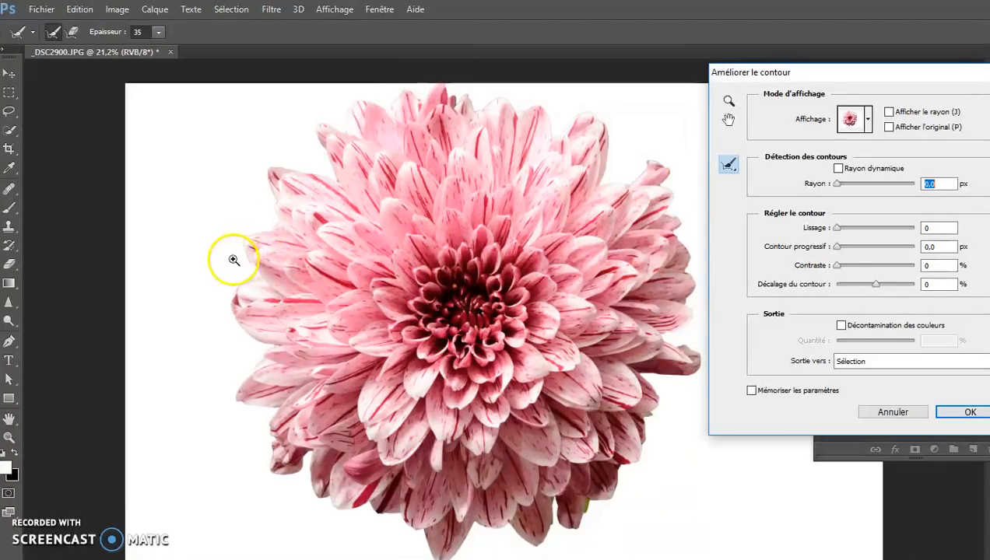
{"action": "left_click_drag", "start_coordinate": [238, 256], "coordinate": [289, 286]}
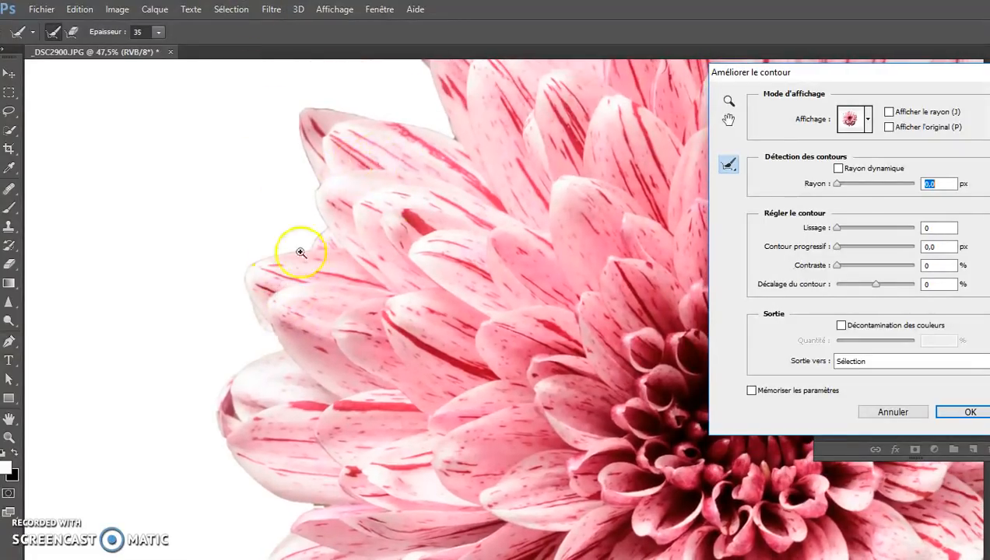
{"action": "left_click_drag", "start_coordinate": [316, 234], "coordinate": [374, 249]}
{"action": "left_click_drag", "start_coordinate": [367, 283], "coordinate": [389, 271]}
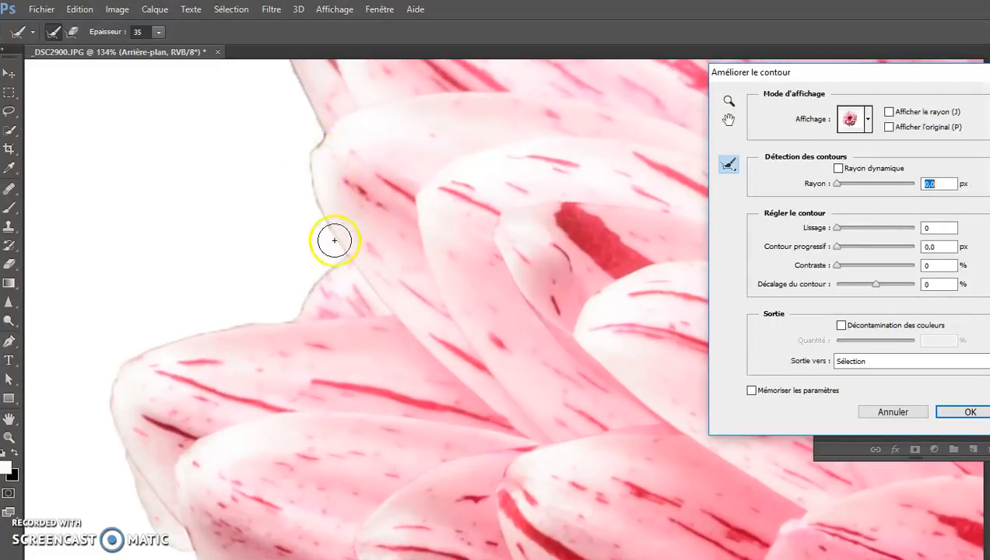
{"action": "mouse_move", "coordinate": [321, 149]}
{"action": "left_mouse_down"}
{"action": "mouse_move", "coordinate": [304, 190]}
{"action": "mouse_move", "coordinate": [345, 261]}
{"action": "mouse_move", "coordinate": [293, 308]}
{"action": "mouse_move", "coordinate": [341, 256]}
{"action": "mouse_move", "coordinate": [312, 179]}
{"action": "mouse_move", "coordinate": [324, 134]}
{"action": "mouse_move", "coordinate": [309, 95]}
{"action": "mouse_move", "coordinate": [322, 125]}
{"action": "mouse_move", "coordinate": [306, 161]}
{"action": "mouse_move", "coordinate": [344, 270]}
{"action": "mouse_move", "coordinate": [321, 284]}
{"action": "left_mouse_up"}
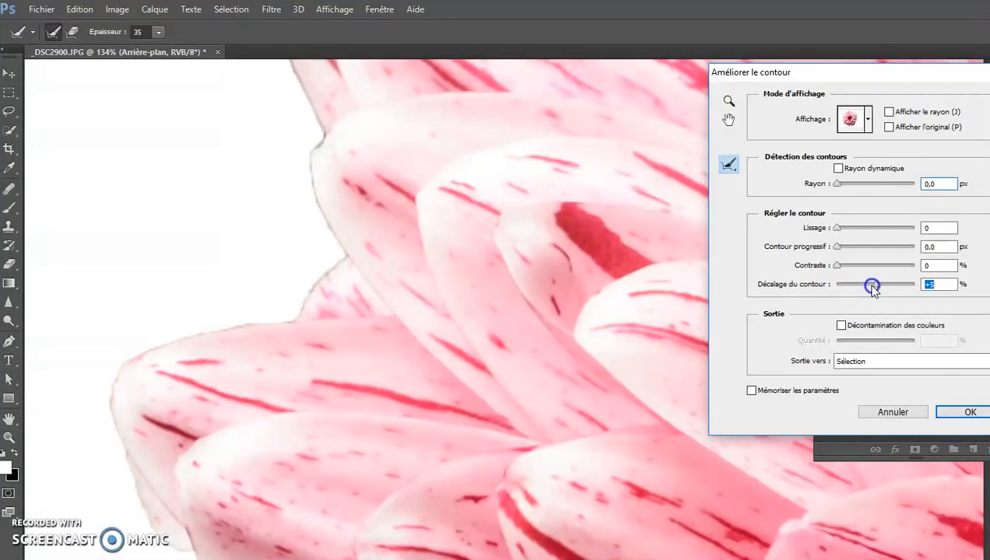
{"action": "left_click_drag", "start_coordinate": [861, 287], "coordinate": [855, 286]}
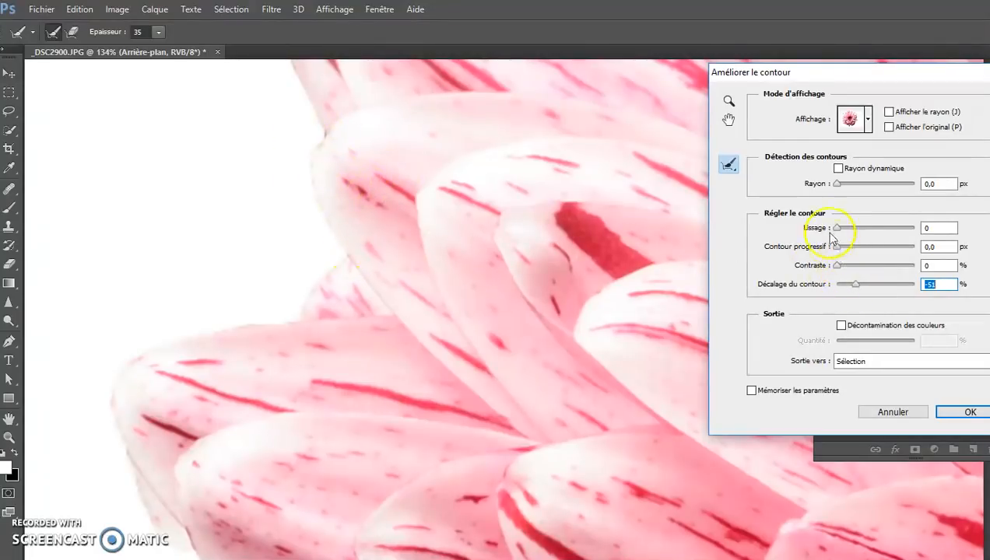
Examine the cut-out edge along the topmost petals at high magnification.
{"action": "left_click_drag", "start_coordinate": [477, 171], "coordinate": [287, 305]}
{"action": "mouse_move", "coordinate": [294, 340]}
{"action": "left_mouse_down"}
{"action": "mouse_move", "coordinate": [504, 289]}
{"action": "mouse_move", "coordinate": [328, 345]}
{"action": "mouse_move", "coordinate": [291, 397]}
{"action": "left_mouse_up"}
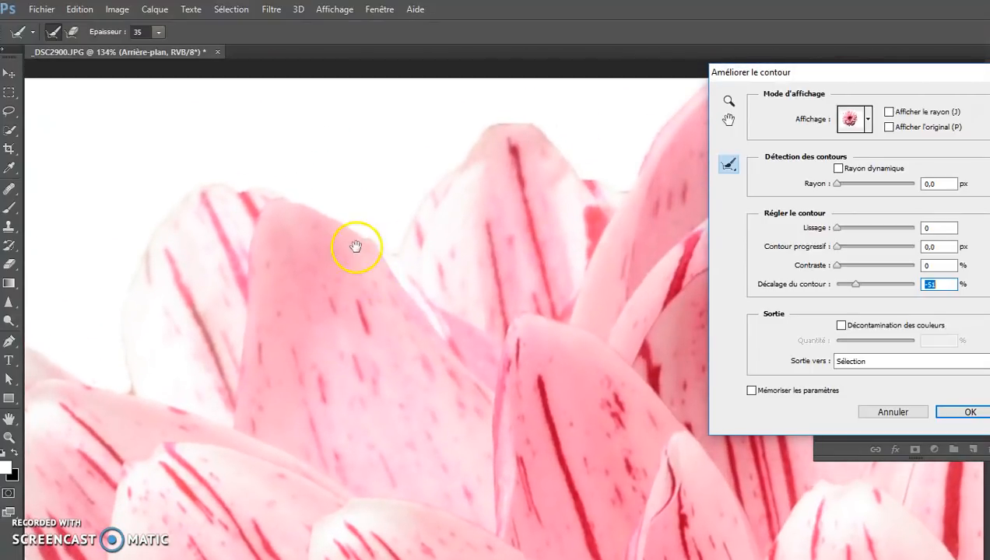
{"action": "left_click_drag", "start_coordinate": [599, 273], "coordinate": [351, 379]}
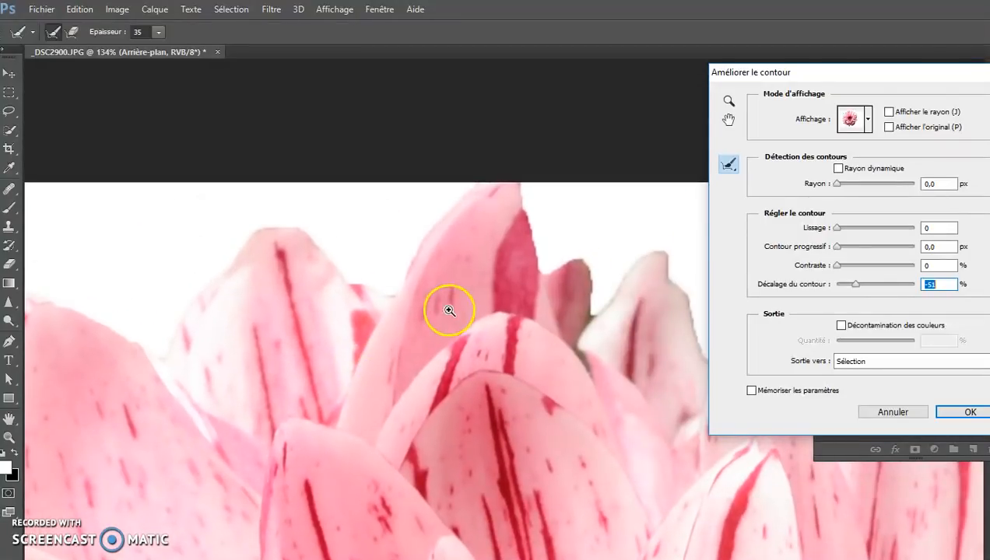
{"action": "left_click", "coordinate": [614, 295], "text": "ctrl"}
{"action": "left_click_drag", "start_coordinate": [610, 298], "coordinate": [629, 290]}
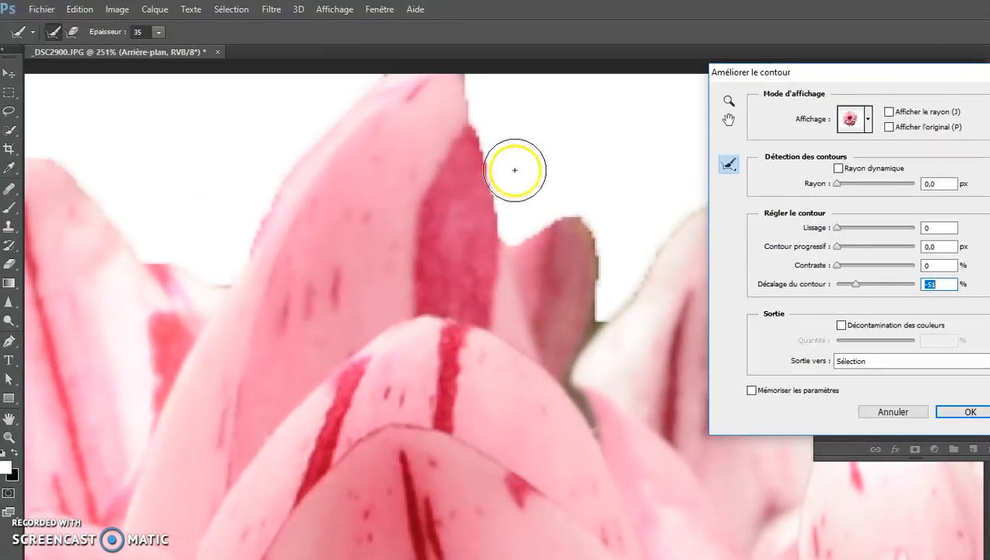
{"action": "key", "text": "alt+space"}
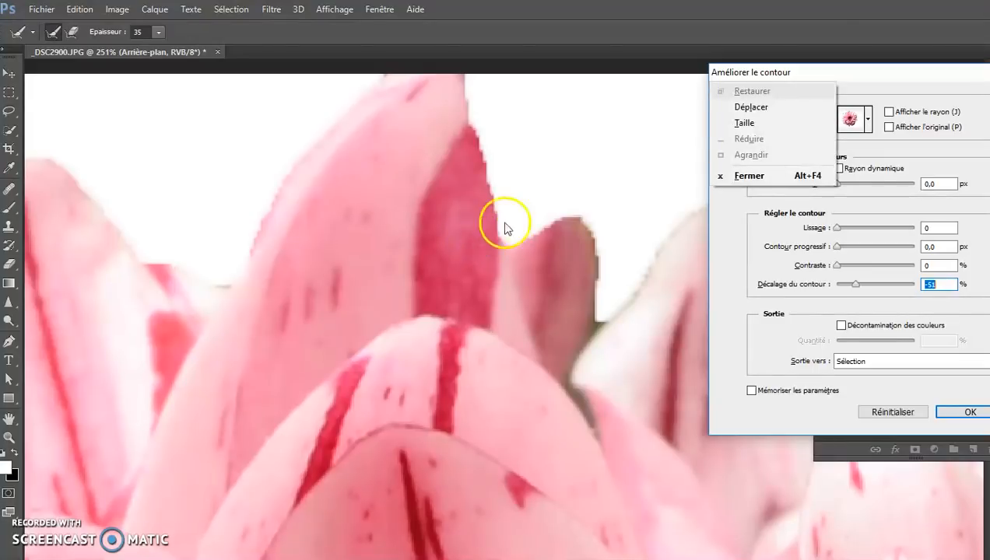
{"action": "left_click", "coordinate": [505, 224], "text": "alt"}
{"action": "left_click", "coordinate": [508, 231], "text": "alt"}
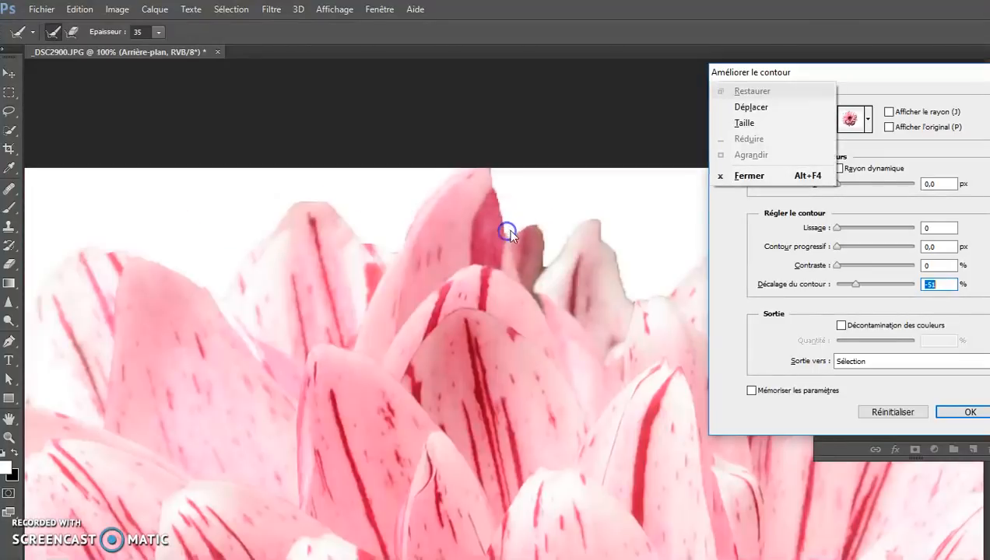
{"action": "left_click", "coordinate": [886, 80]}
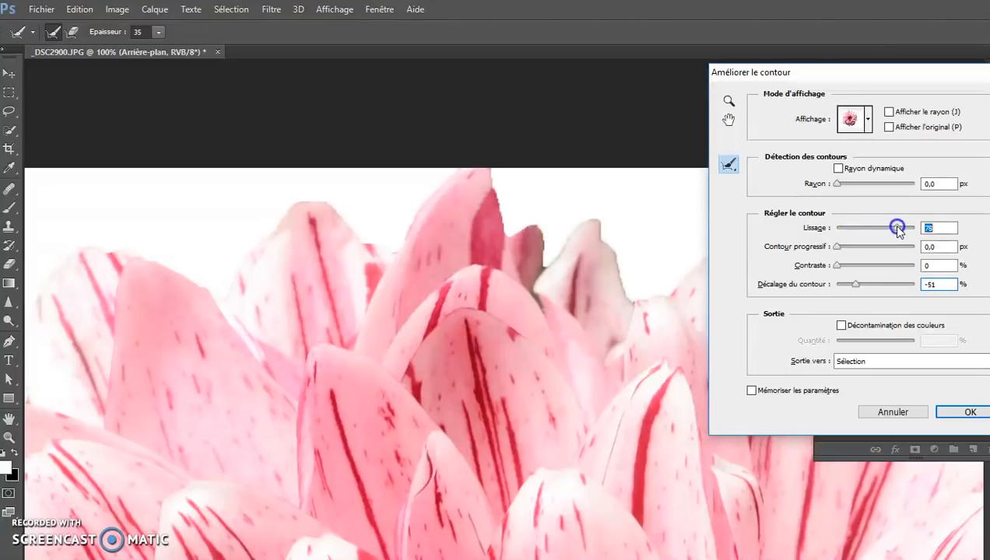
Set the edge smoothing (Lissage) to 33 and the feather (Contour progressif) to 1 px.
{"action": "key", "text": "ctrl+space"}
{"action": "left_click_drag", "start_coordinate": [504, 255], "coordinate": [395, 283]}
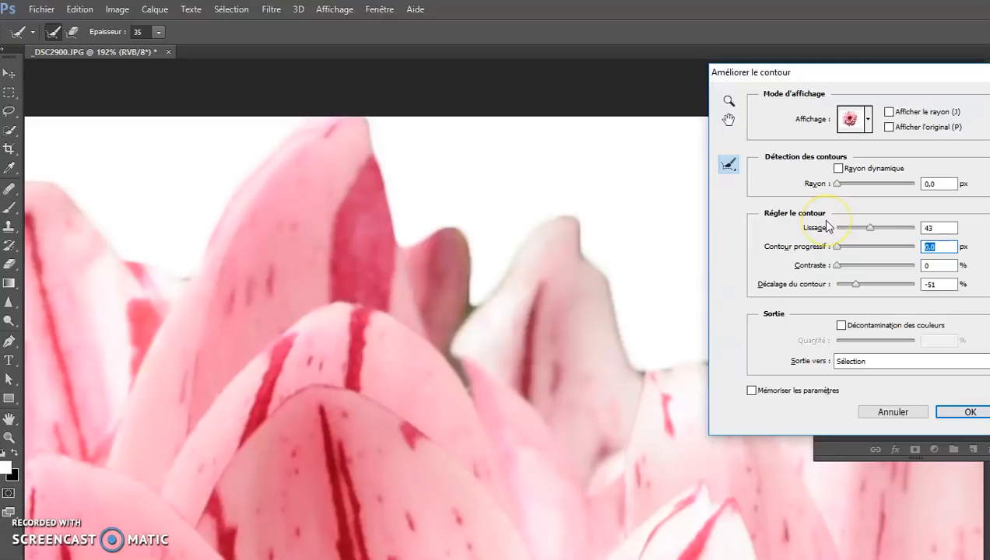
{"action": "left_click", "coordinate": [763, 204]}
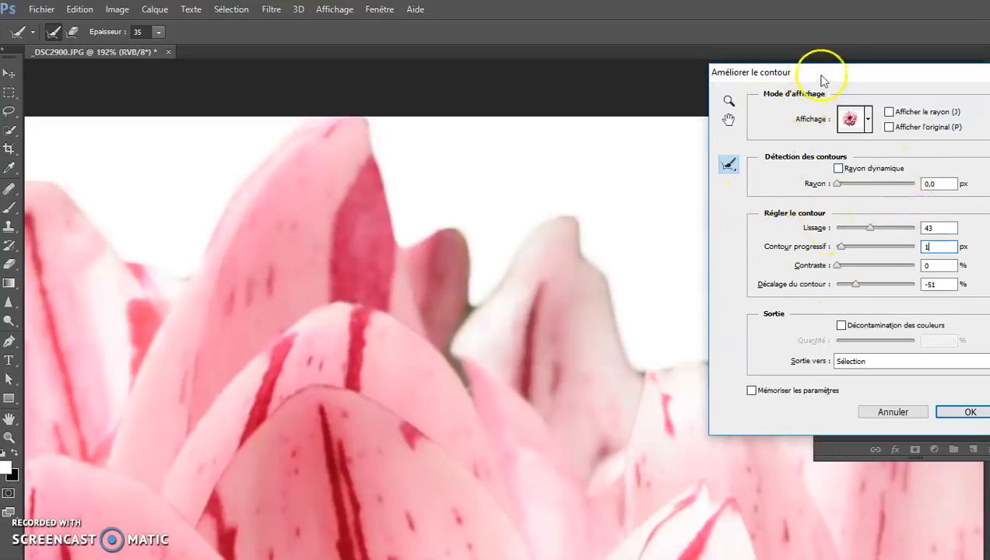
{"action": "left_click_drag", "start_coordinate": [824, 72], "coordinate": [754, 82]}
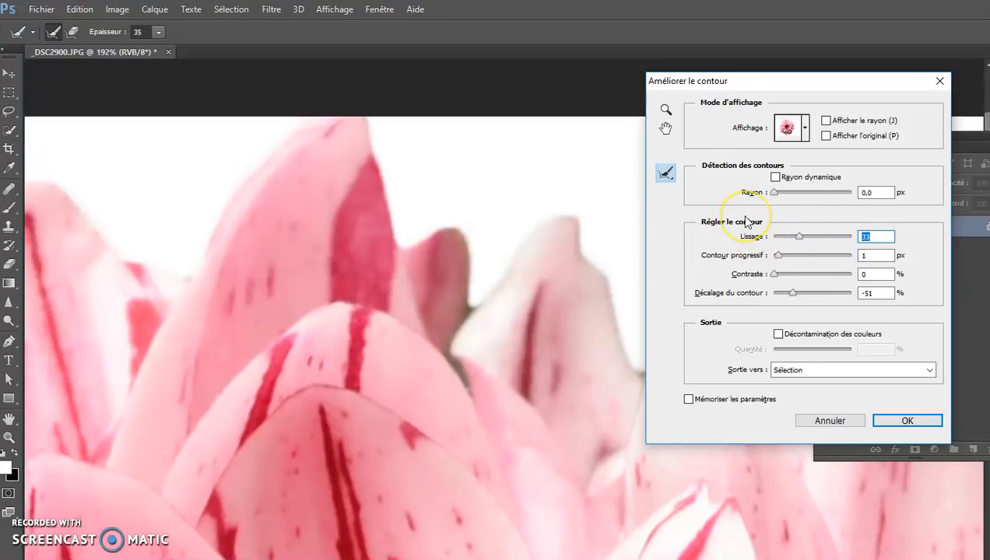
Output the refined flower selection as a layer mask (Masque de fusion) and apply the edge refinement.
{"action": "key", "text": "ctrl+minus"}
{"action": "key", "text": "ctrl+minus"}
{"action": "key", "text": "ctrl+minus"}
{"action": "key", "text": "ctrl+minus"}
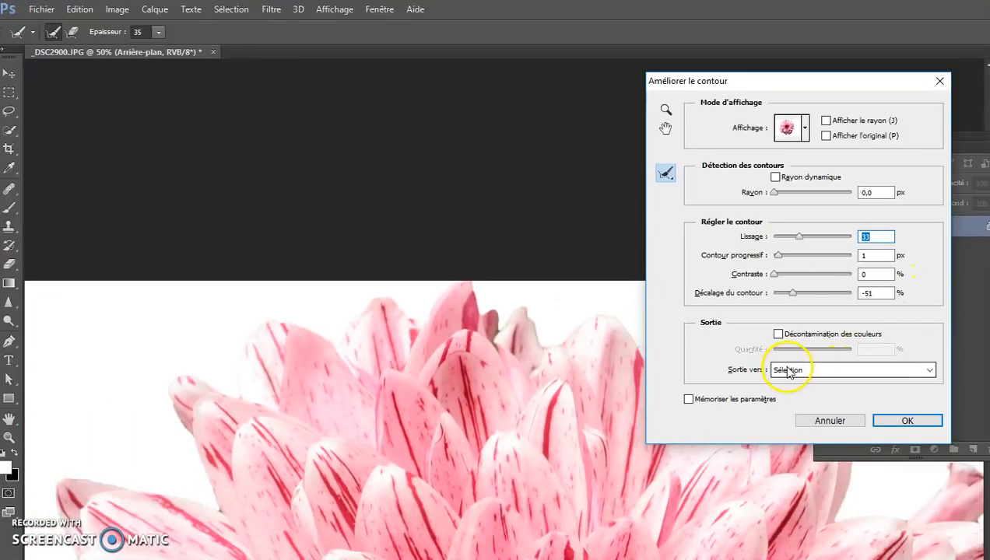
{"action": "left_click_drag", "start_coordinate": [444, 437], "coordinate": [365, 120]}
{"action": "left_click", "coordinate": [831, 378]}
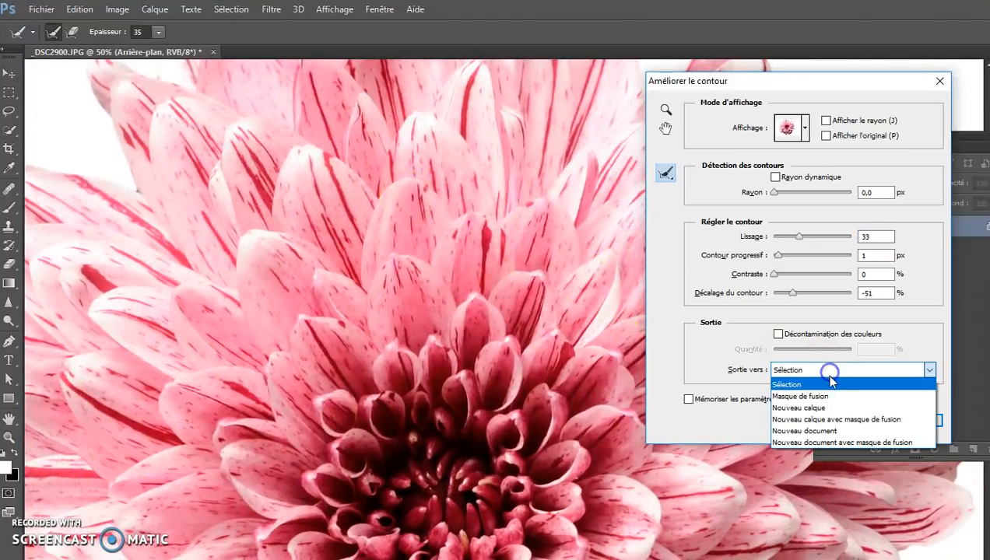
{"action": "left_click", "coordinate": [813, 396]}
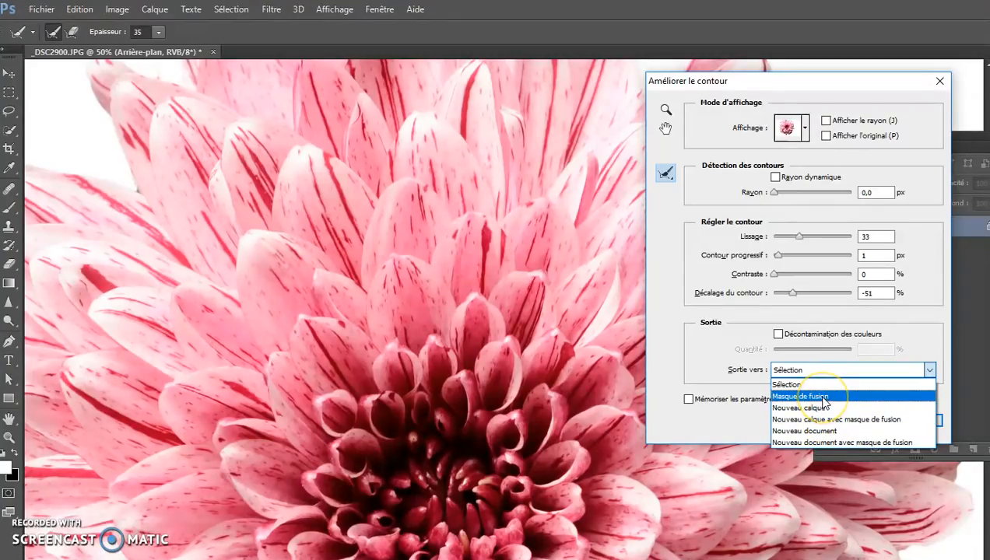
{"action": "left_click", "coordinate": [825, 398]}
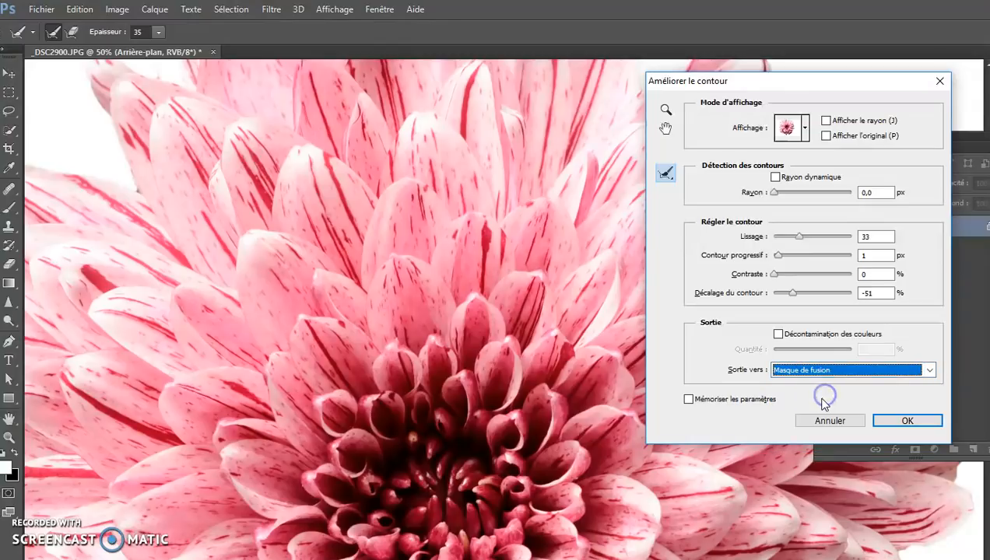
{"action": "left_click", "coordinate": [906, 421]}
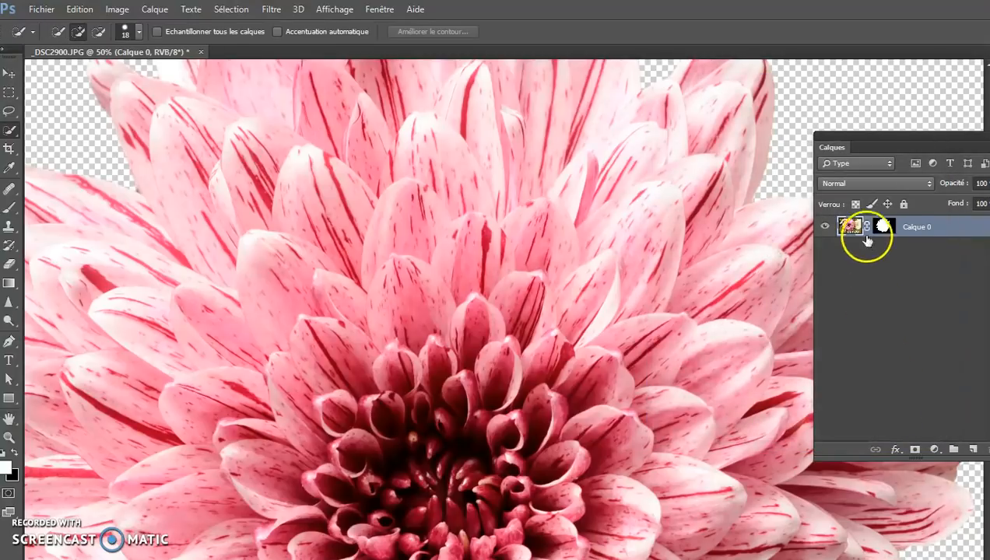
Examine the masked flower's outline around the right-hand and lower petals for leftover background.
{"action": "left_click_drag", "start_coordinate": [884, 142], "coordinate": [769, 132]}
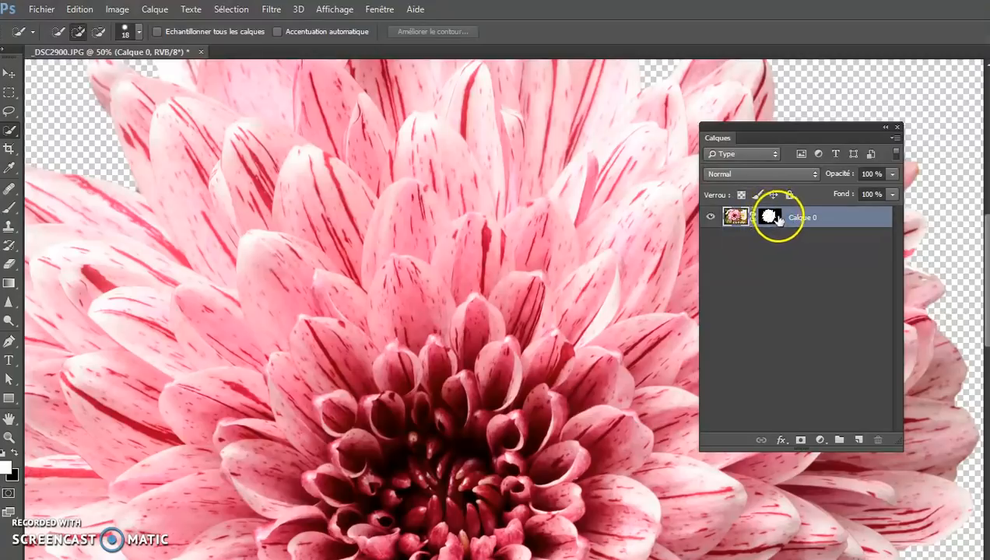
{"action": "left_click_drag", "start_coordinate": [462, 501], "coordinate": [493, 240]}
{"action": "left_click_drag", "start_coordinate": [475, 435], "coordinate": [411, 373]}
{"action": "left_click_drag", "start_coordinate": [557, 325], "coordinate": [383, 337]}
{"action": "left_click_drag", "start_coordinate": [477, 289], "coordinate": [365, 506]}
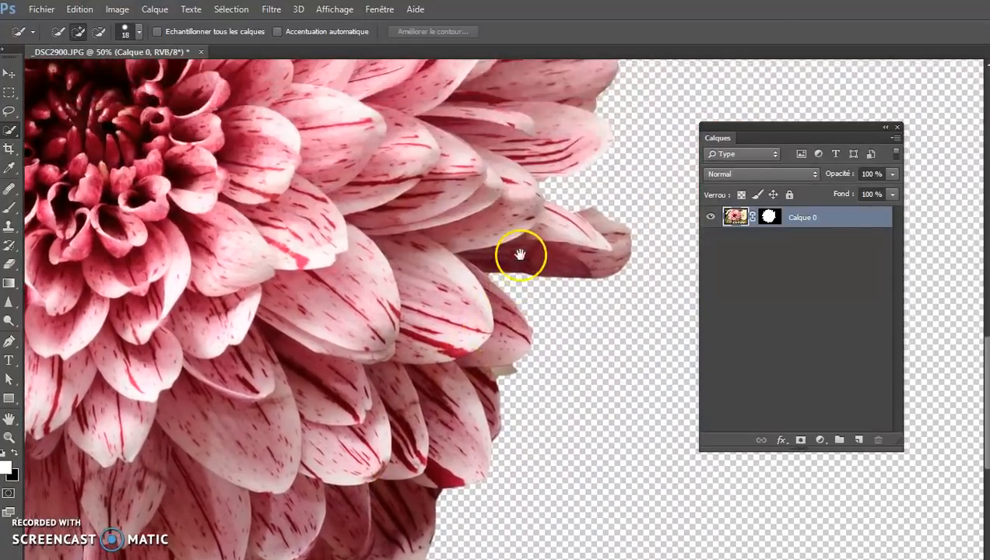
{"action": "left_click_drag", "start_coordinate": [522, 254], "coordinate": [506, 301]}
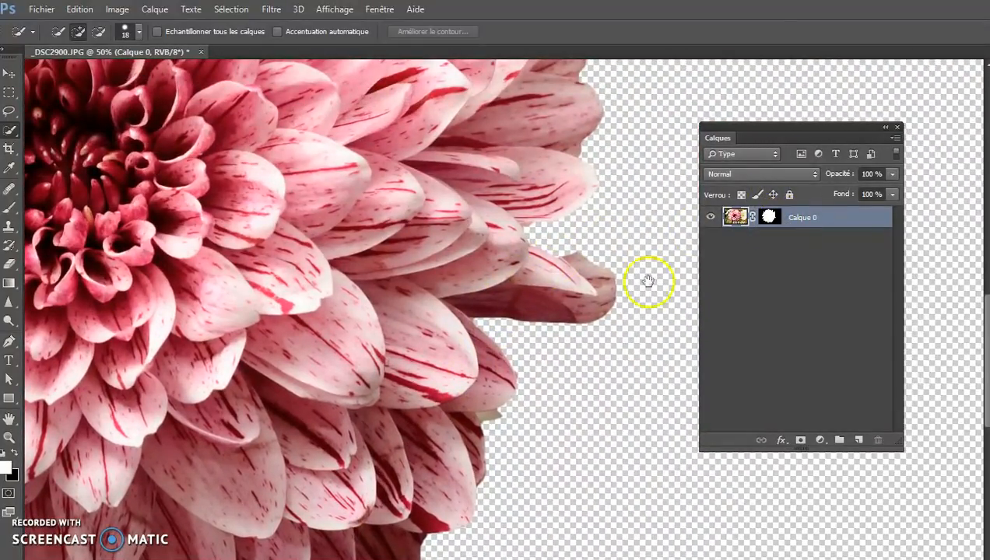
{"action": "left_click_drag", "start_coordinate": [461, 415], "coordinate": [471, 303]}
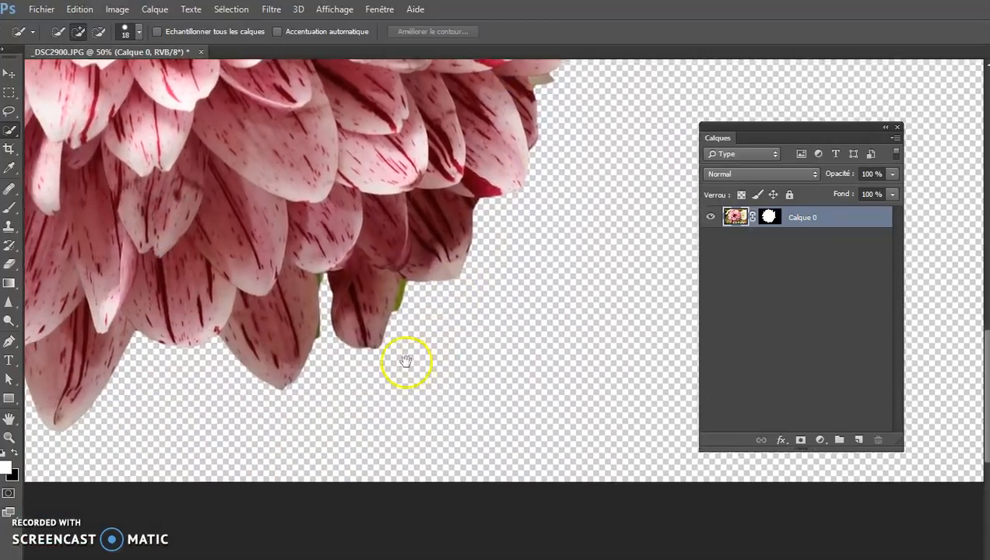
{"action": "left_click_drag", "start_coordinate": [408, 322], "coordinate": [426, 277]}
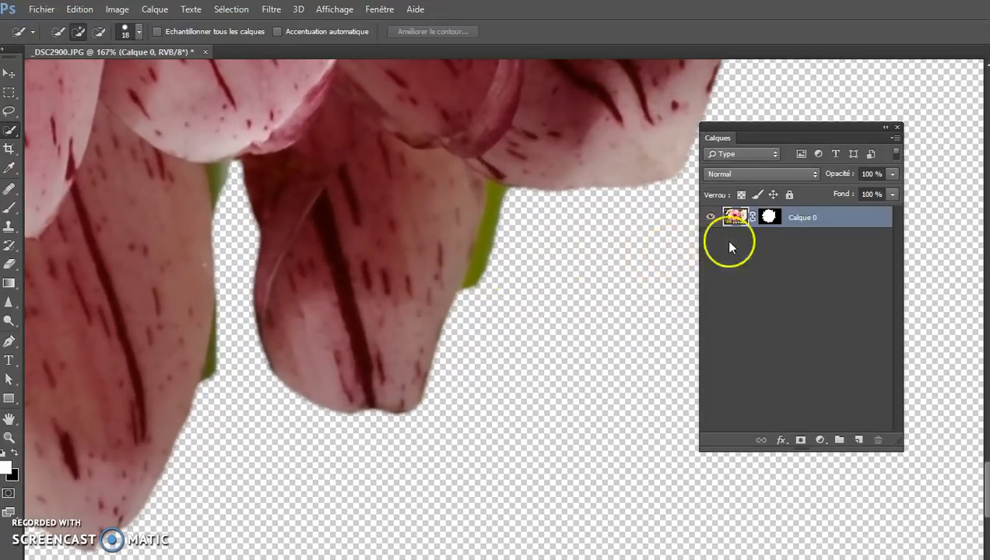
On the layer mask, paint out the green remnant right of the small bottom petal with a 10 px black brush.
{"action": "left_click", "coordinate": [769, 217]}
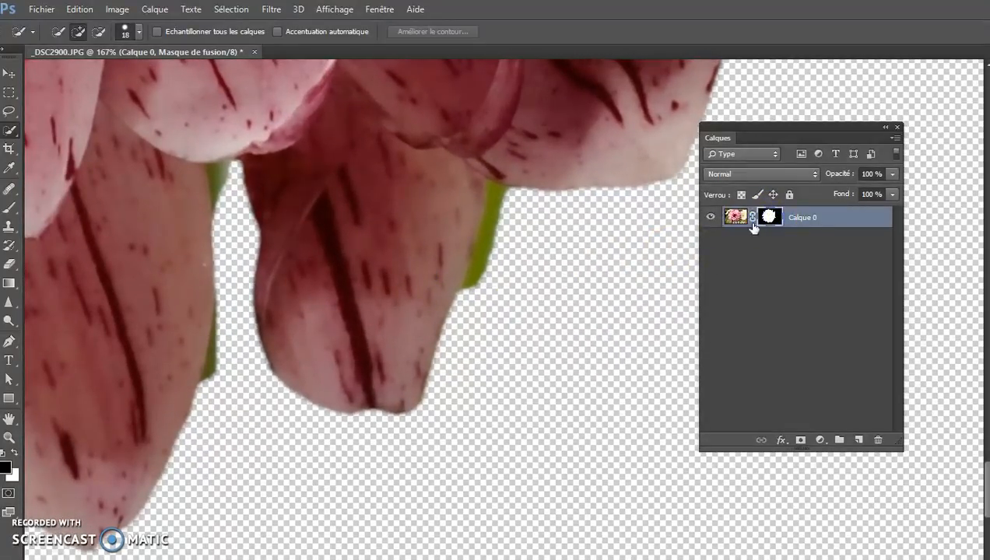
{"action": "left_click", "coordinate": [9, 207]}
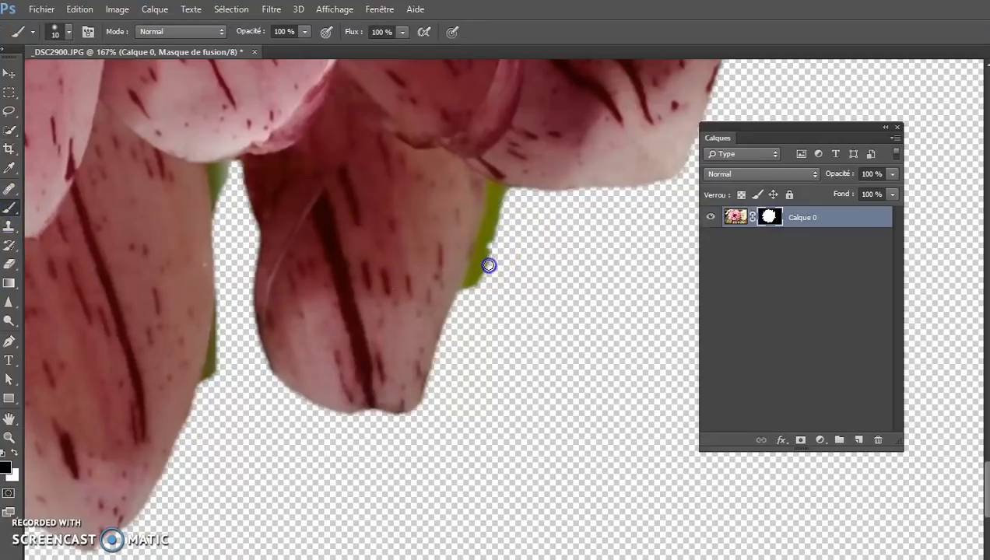
{"action": "mouse_move", "coordinate": [494, 237]}
{"action": "left_mouse_down"}
{"action": "mouse_move", "coordinate": [466, 291]}
{"action": "mouse_move", "coordinate": [490, 250]}
{"action": "mouse_move", "coordinate": [490, 195]}
{"action": "mouse_move", "coordinate": [480, 247]}
{"action": "mouse_move", "coordinate": [506, 193]}
{"action": "left_mouse_up"}
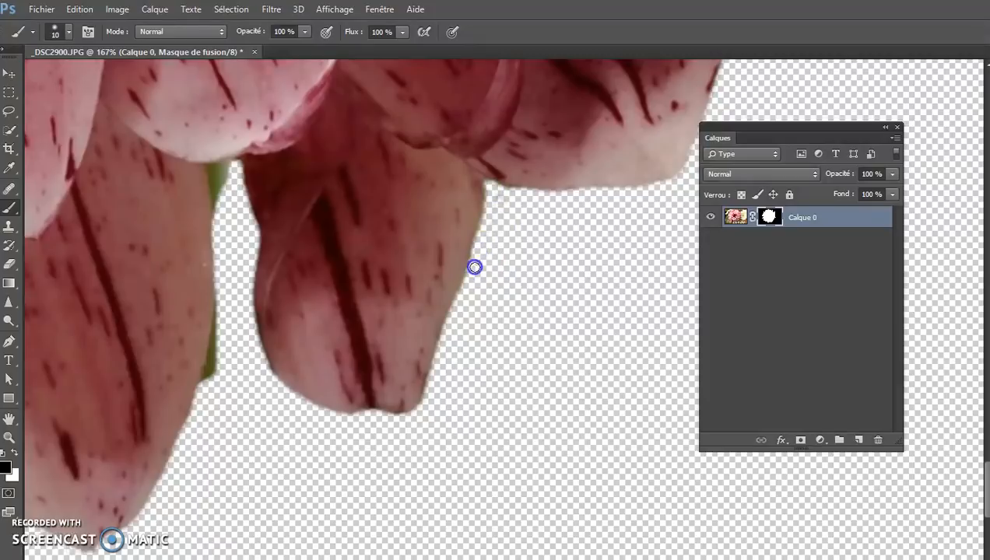
Mask out the green remnants in the gap between the two bottom petals, following the left petal's edge.
{"action": "left_click_drag", "start_coordinate": [254, 183], "coordinate": [217, 170]}
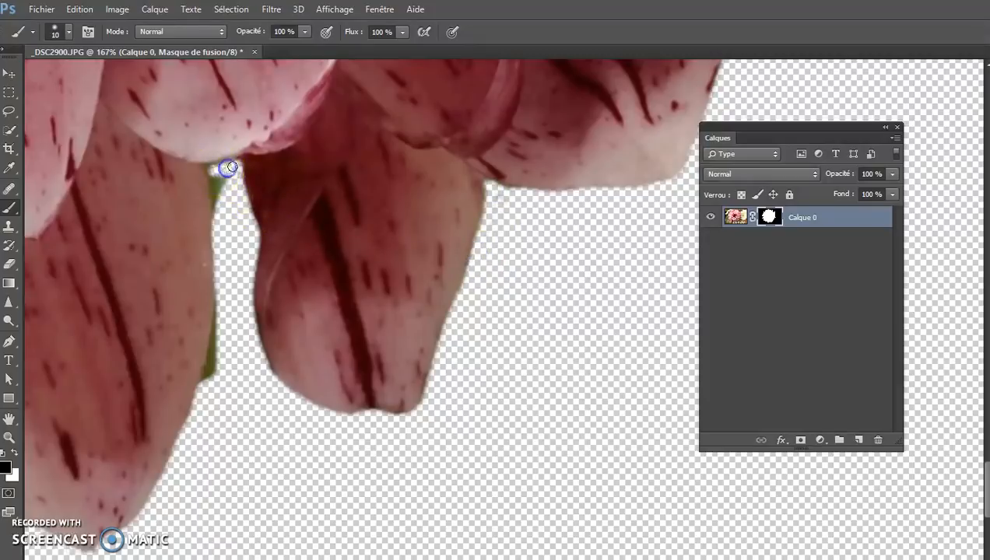
{"action": "left_click_drag", "start_coordinate": [224, 203], "coordinate": [228, 180]}
{"action": "left_click_drag", "start_coordinate": [222, 289], "coordinate": [215, 348]}
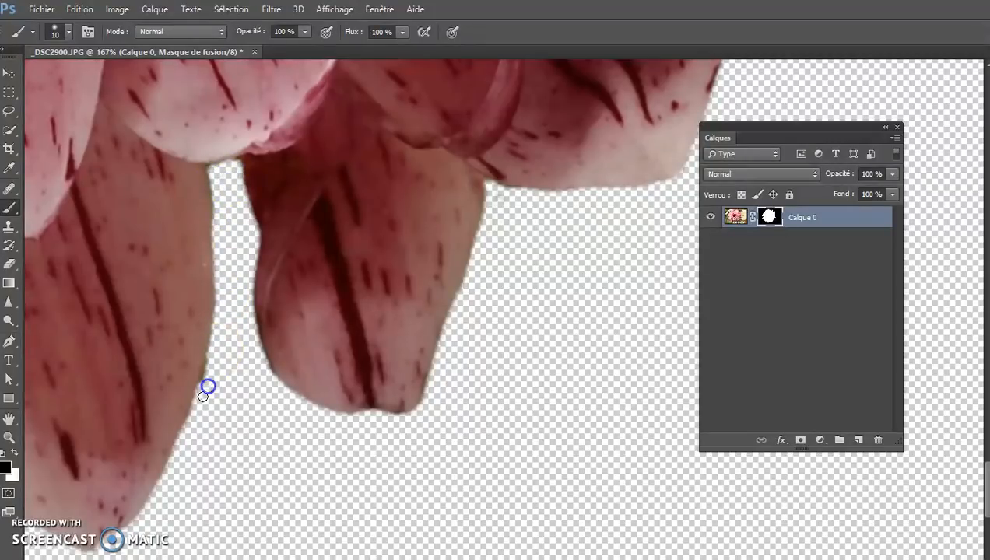
{"action": "left_click_drag", "start_coordinate": [211, 387], "coordinate": [217, 363]}
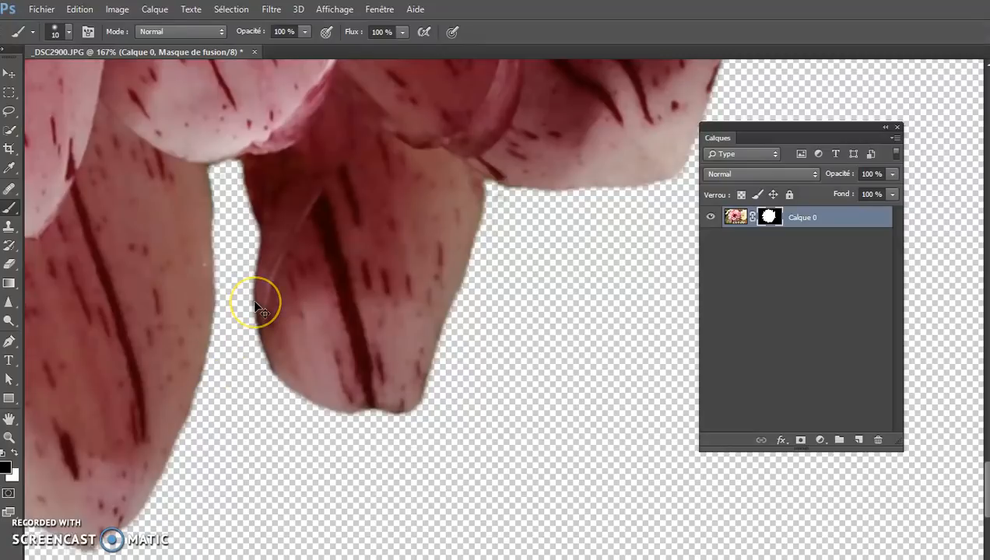
Create a new empty layer and place it beneath the masked flower layer.
{"action": "key", "text": "ctrl+0"}
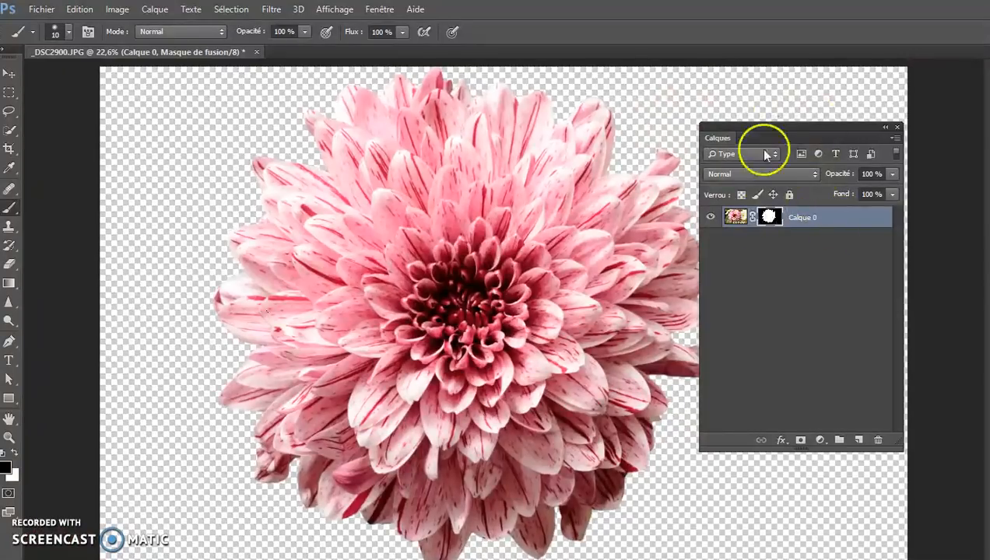
{"action": "left_click_drag", "start_coordinate": [768, 126], "coordinate": [763, 109]}
{"action": "left_click", "coordinate": [852, 424]}
{"action": "left_click", "coordinate": [782, 200]}
{"action": "left_click_drag", "start_coordinate": [782, 200], "coordinate": [774, 230]}
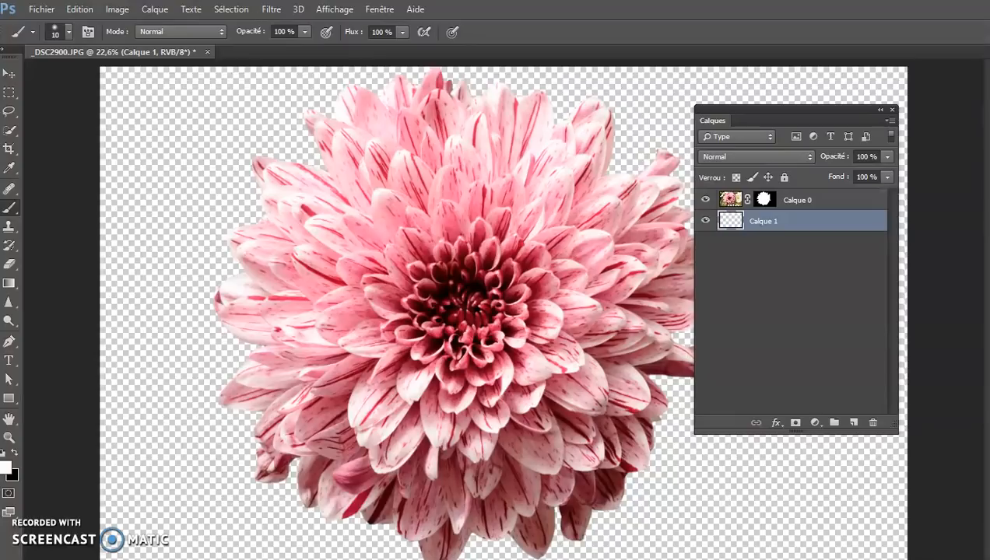
Fill the new layer with the white foreground colour (Couleur de premier plan) in Normal mode at 100 % opacity.
{"action": "left_click", "coordinate": [80, 9]}
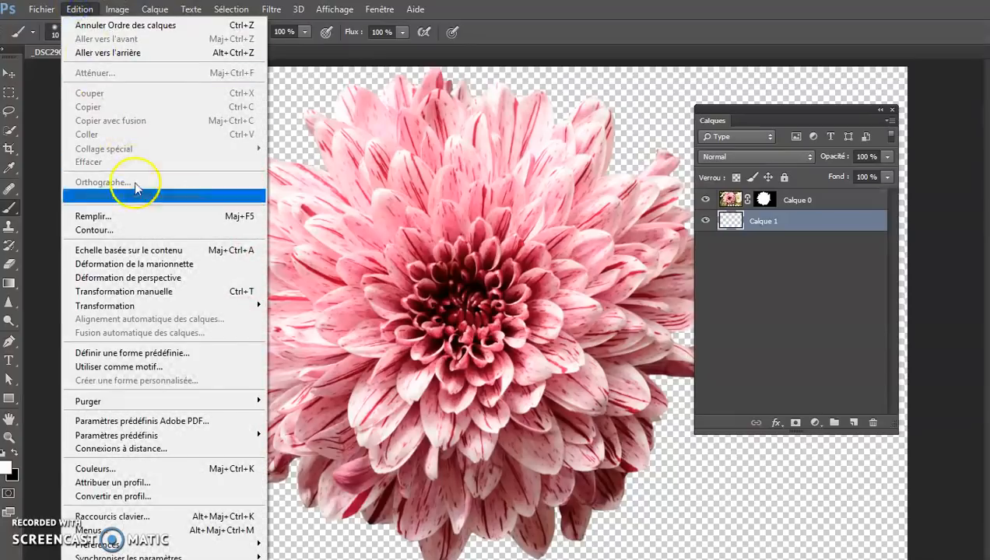
{"action": "left_click", "coordinate": [127, 216]}
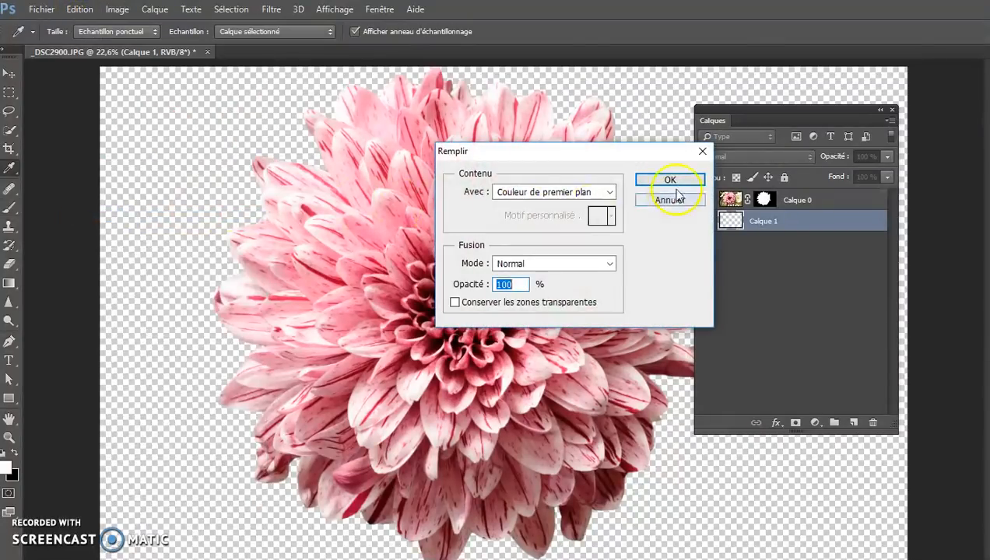
{"action": "left_click", "coordinate": [670, 179]}
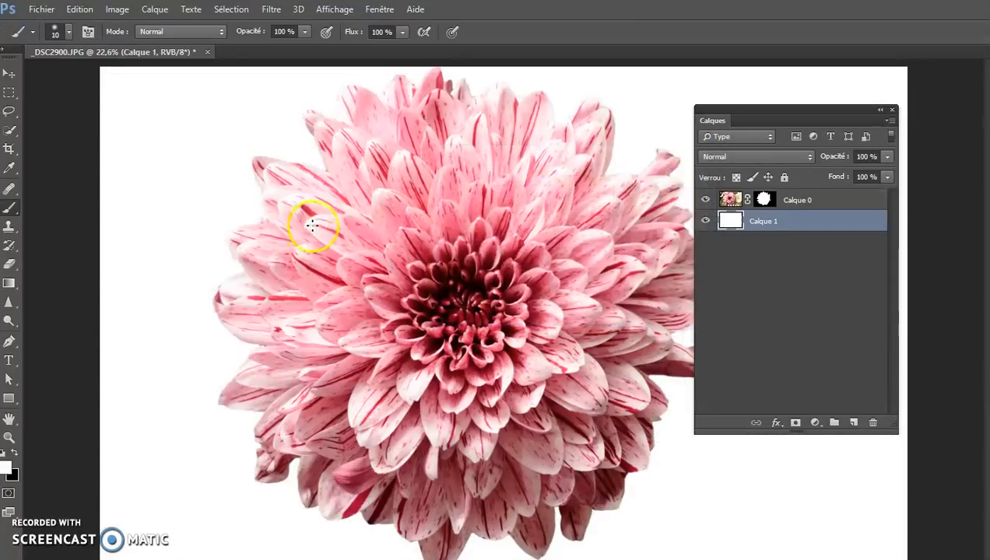
Crop the image to a roughly square frame around the flower, trimming the empty white areas on both sides.
{"action": "key", "text": "c"}
{"action": "key", "text": "ctrl+minus"}
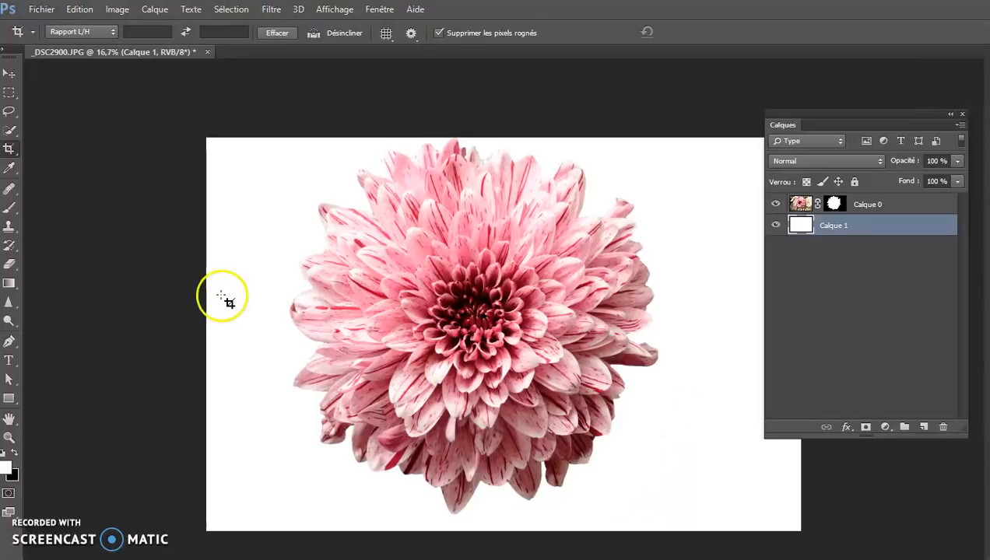
{"action": "left_click_drag", "start_coordinate": [273, 139], "coordinate": [745, 527]}
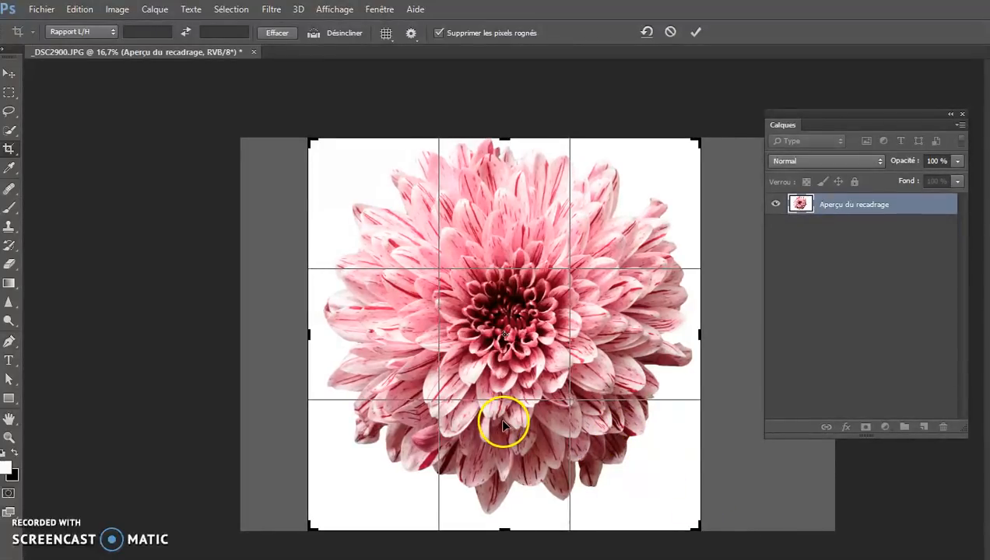
{"action": "left_click_drag", "start_coordinate": [505, 421], "coordinate": [501, 424]}
{"action": "key", "text": "Return"}
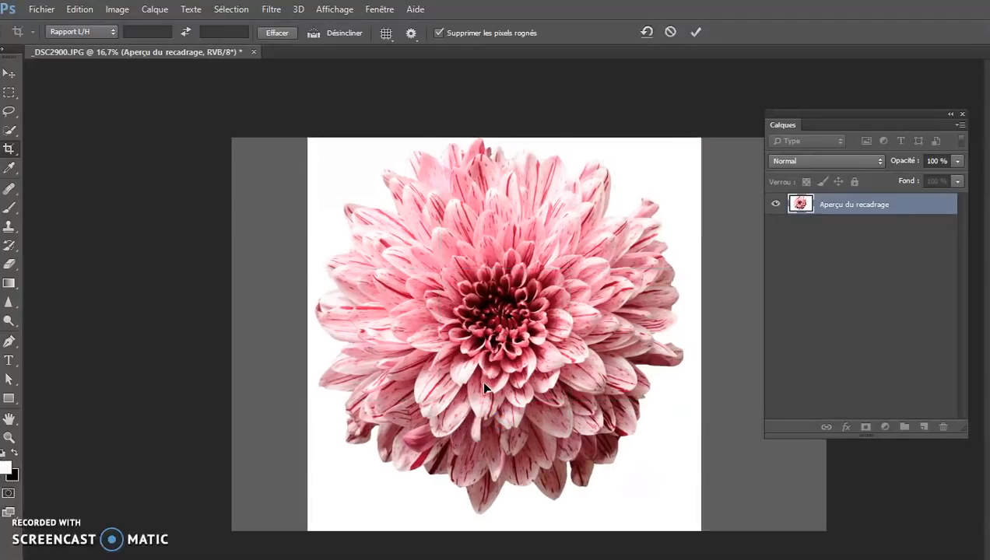